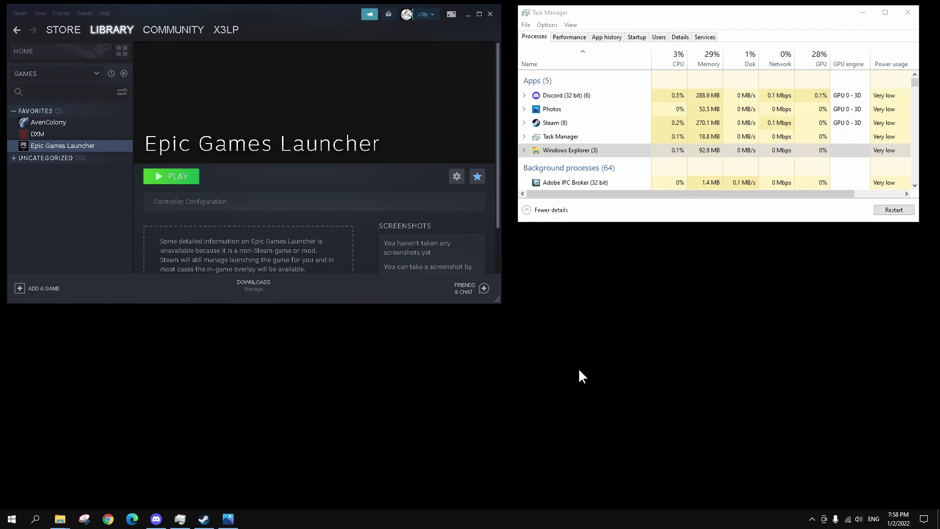
Remove the non-Steam game DXM from the Steam library
left_click(57, 135)
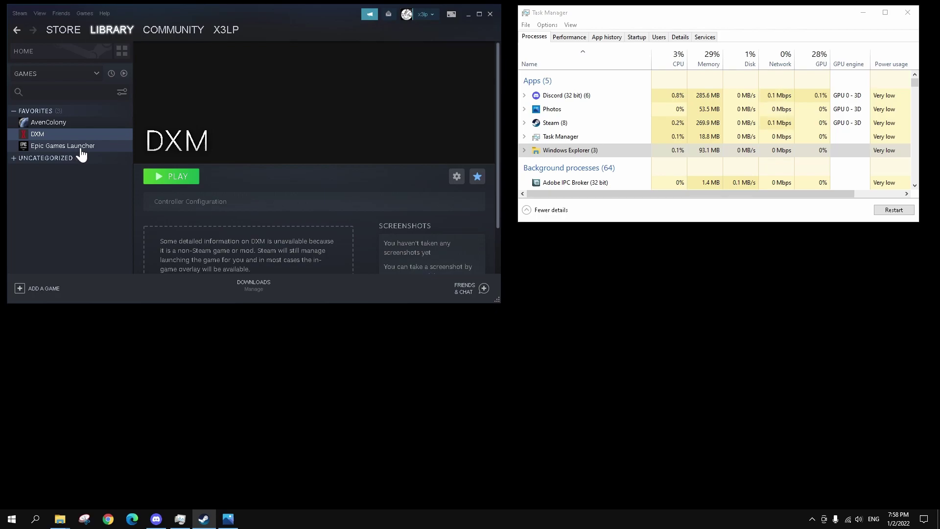
right_click(50, 138)
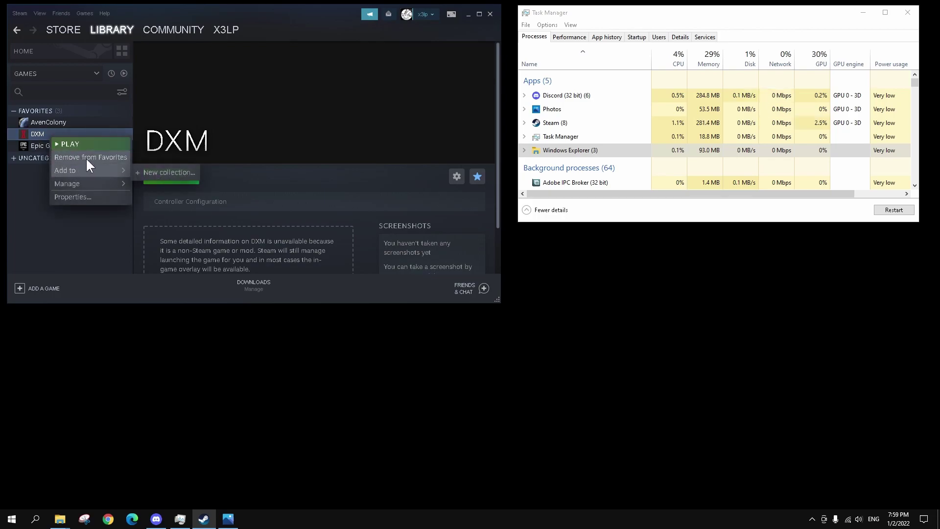
mouse_move(79, 185)
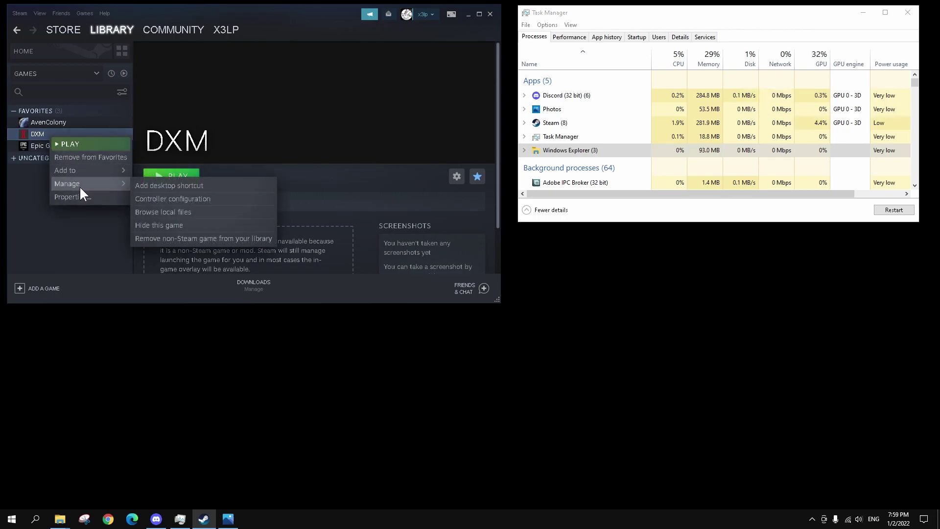
left_click(156, 239)
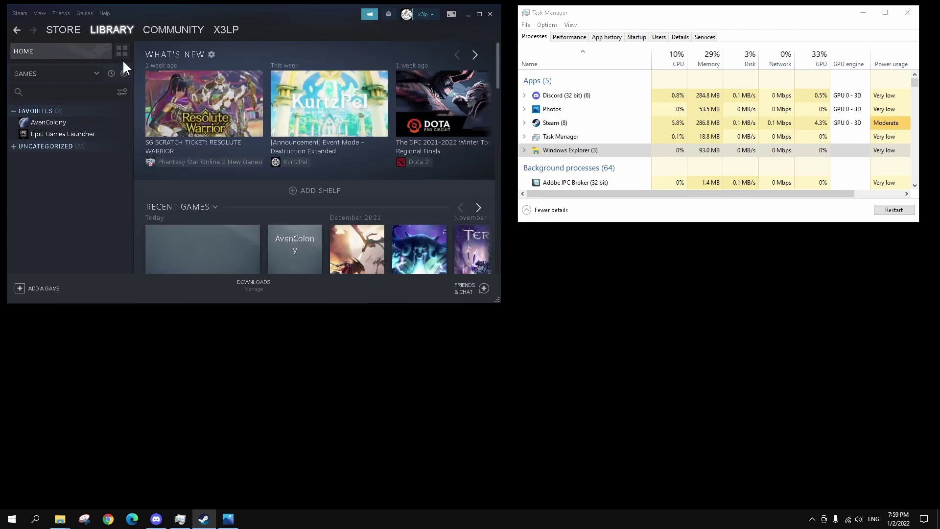
Add the DXM application from D:\Epic Games\Games\DaemonxMachina to the library as a non-Steam game
left_click(85, 13)
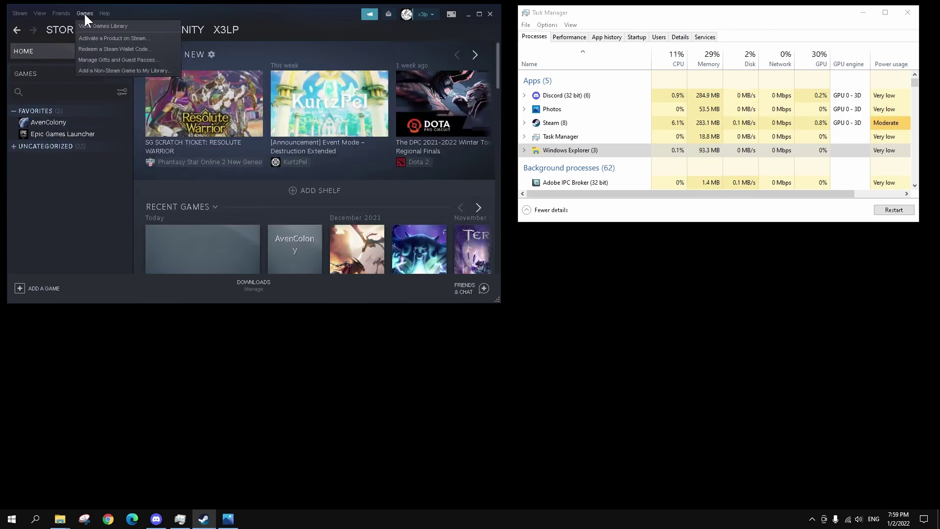
left_click(90, 70)
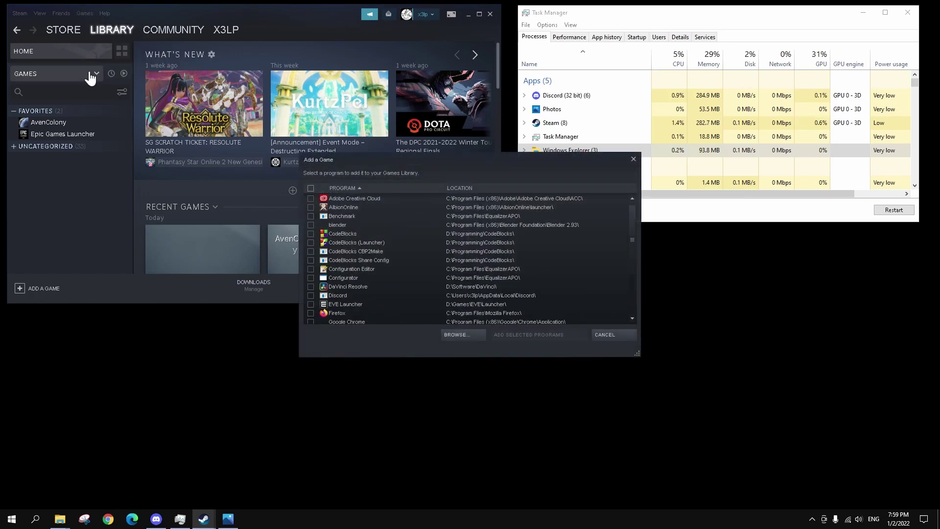
left_click(470, 337)
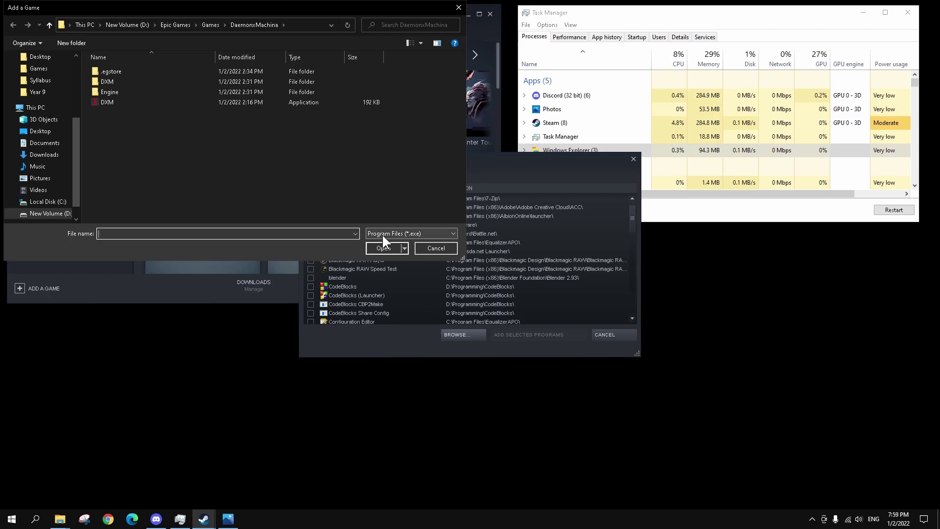
left_click(173, 24)
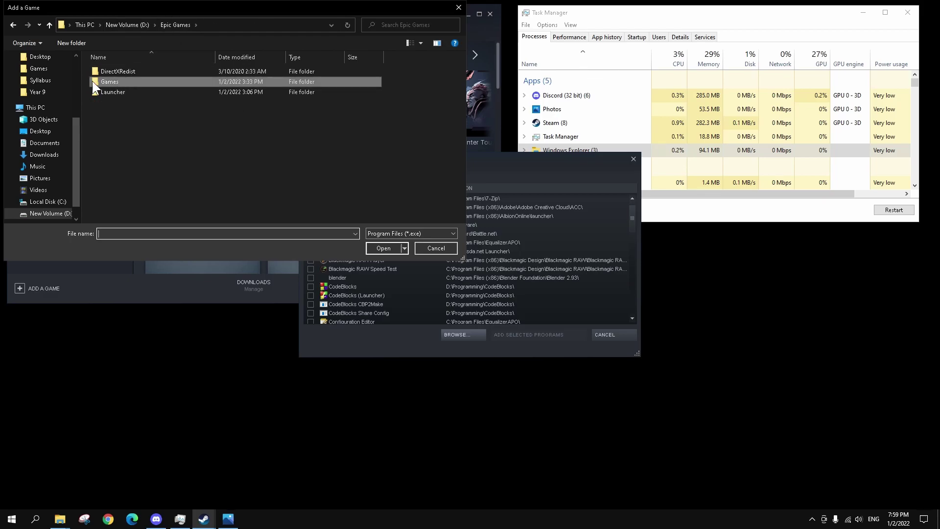
double_click(108, 81)
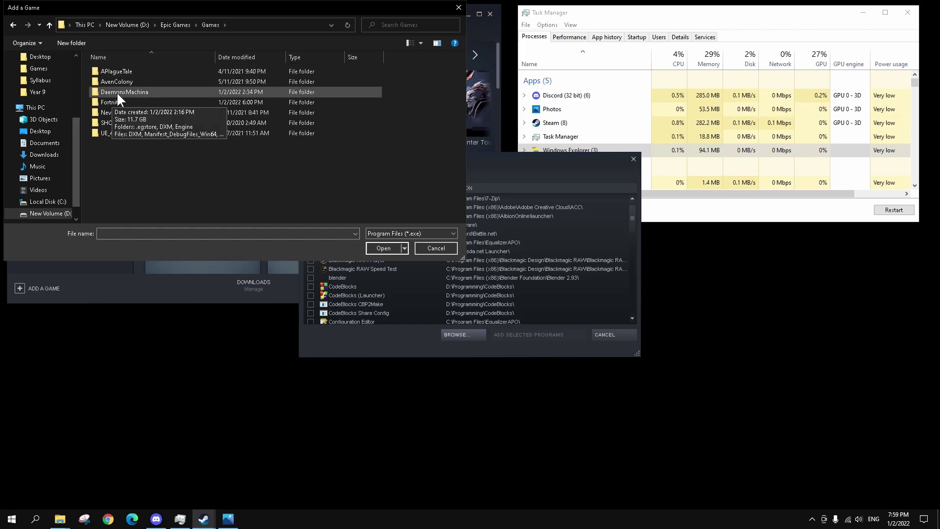
left_click(117, 92)
double_click(96, 92)
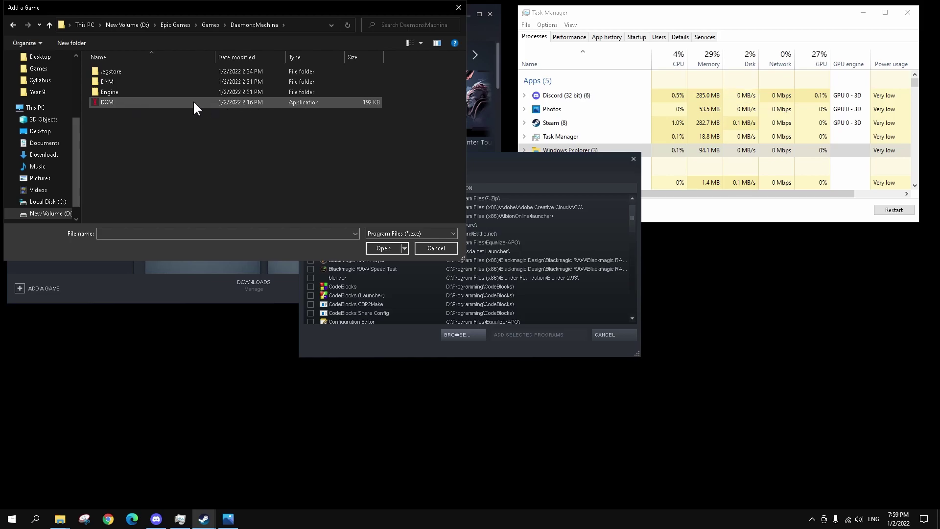
double_click(146, 102)
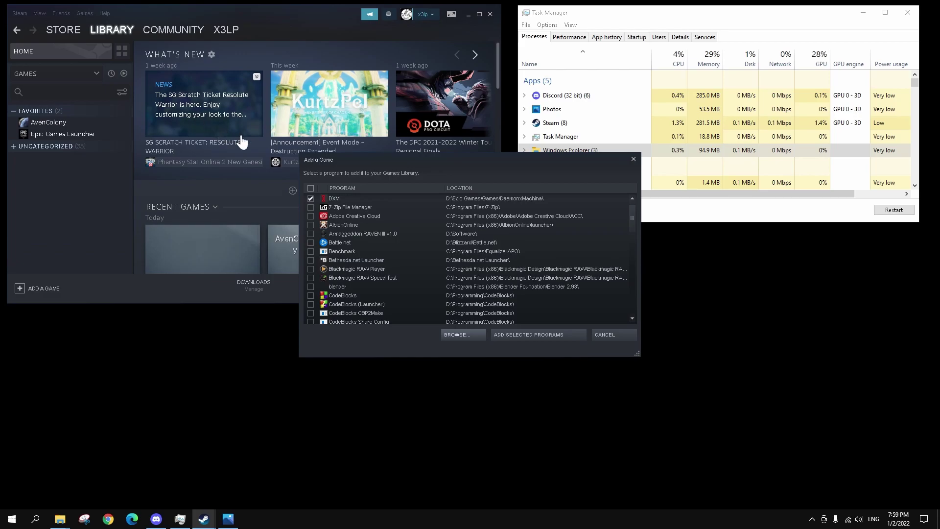
left_click(525, 337)
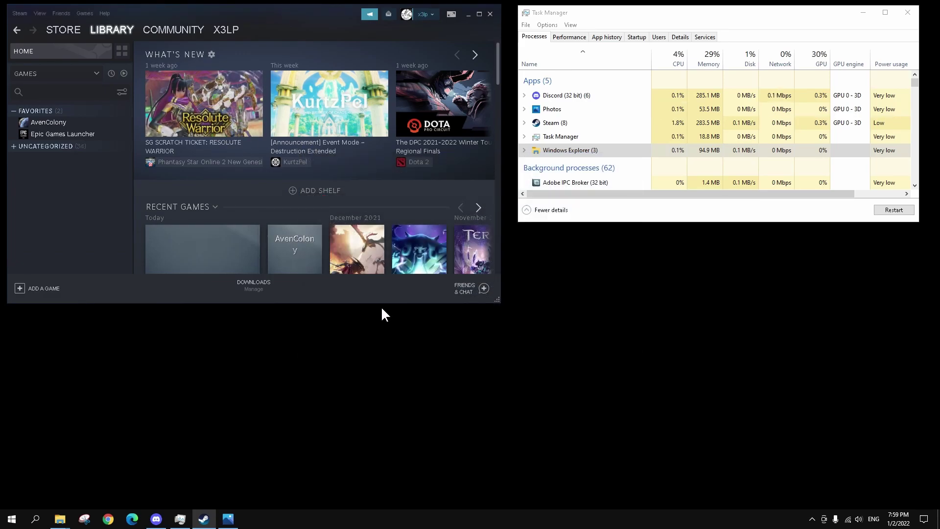
Add DXM from the Uncategorized games to Favorites and collapse the Uncategorized group
left_click(12, 149)
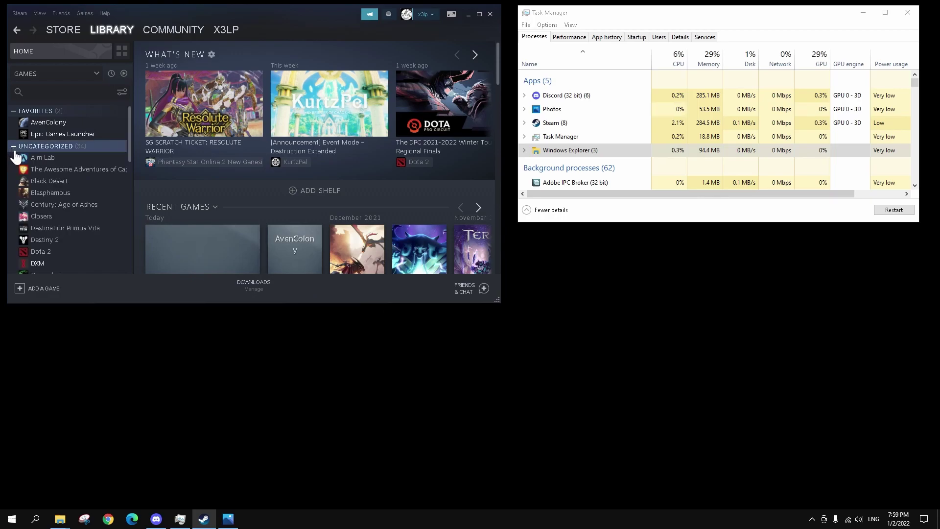
left_click(39, 265)
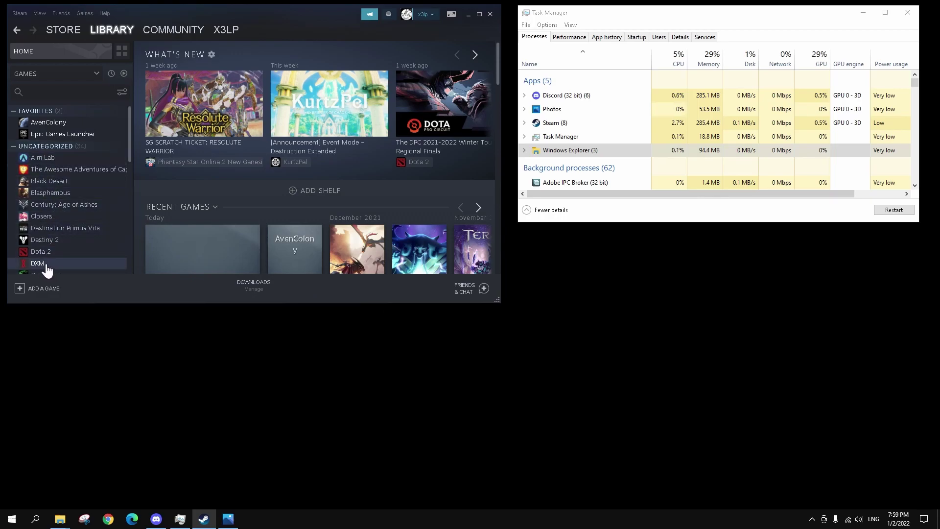
right_click(47, 264)
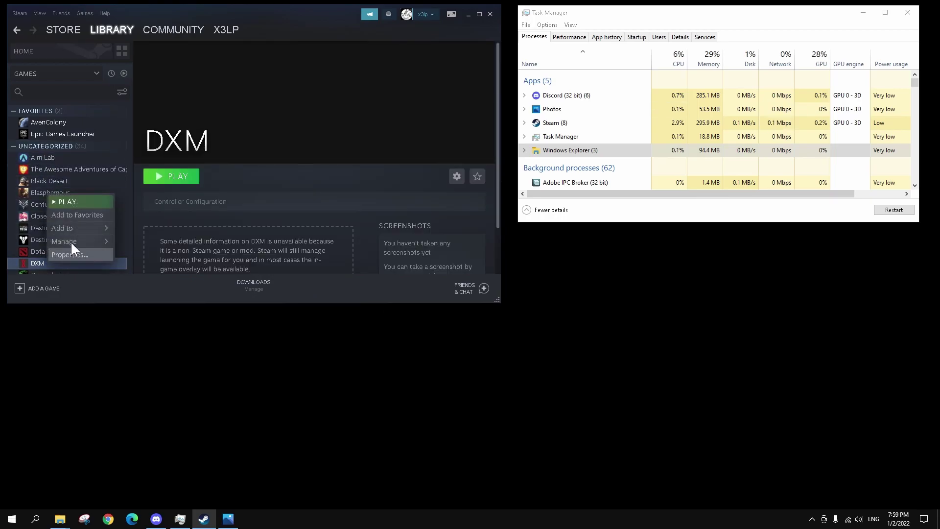
left_click(77, 215)
left_click(14, 158)
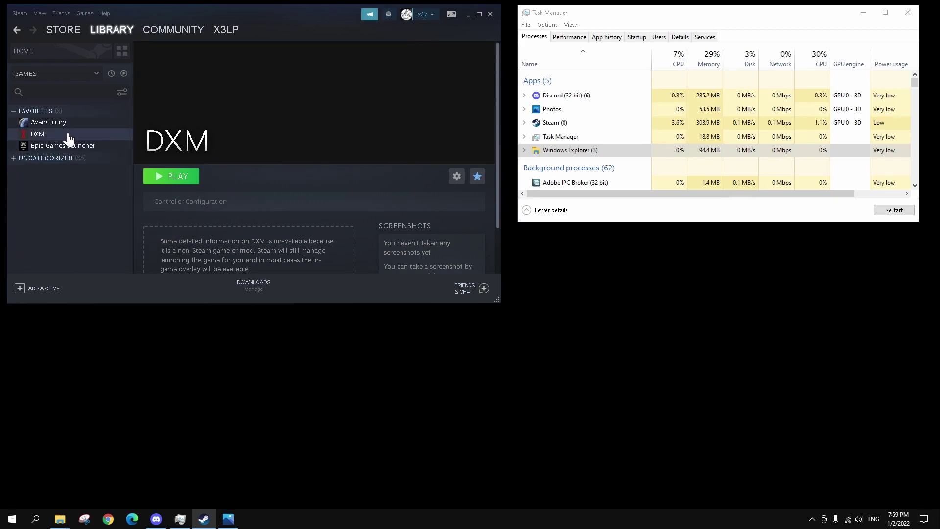
Launch DXM and the Epic Games Launcher from the library's Favorites
left_click(62, 136)
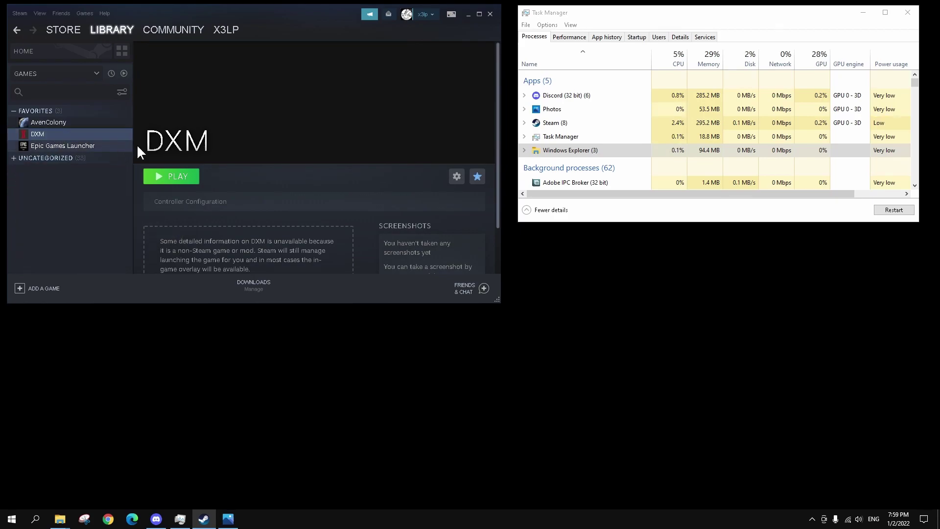
left_click(186, 182)
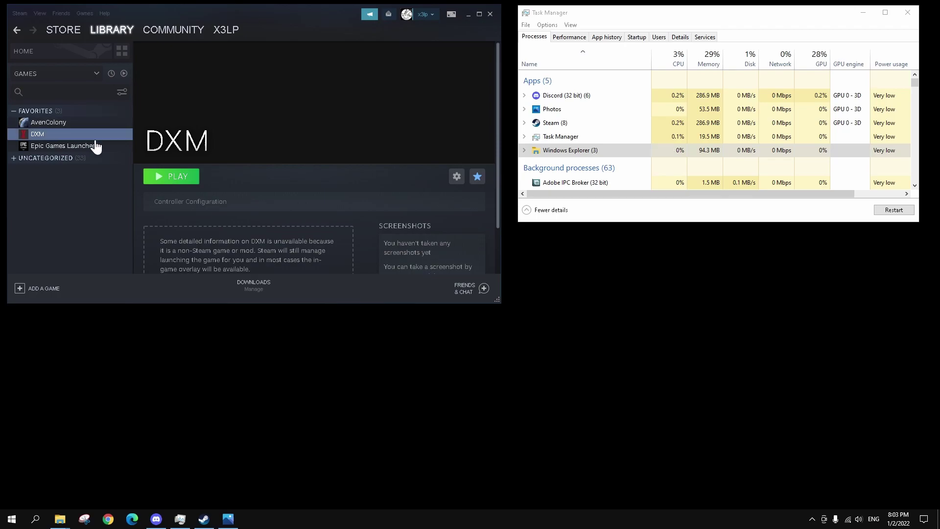
left_click(78, 148)
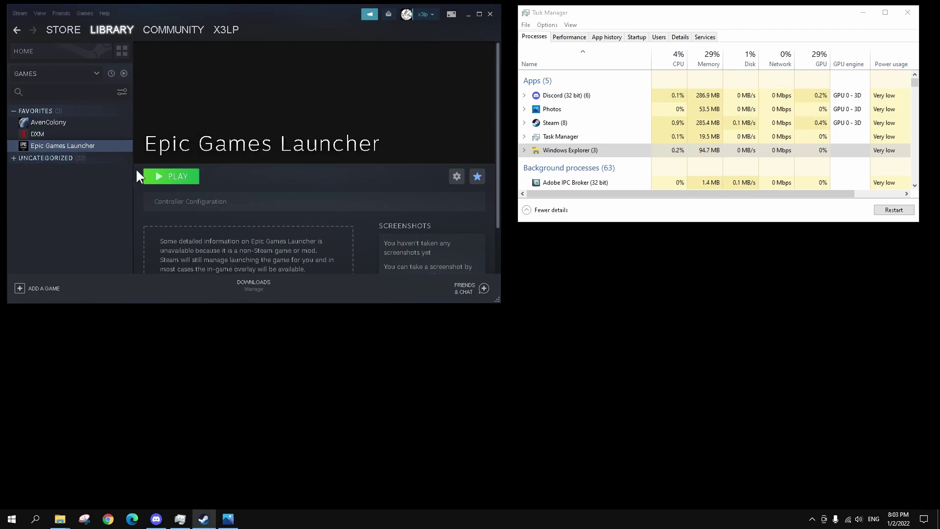
left_click(174, 177)
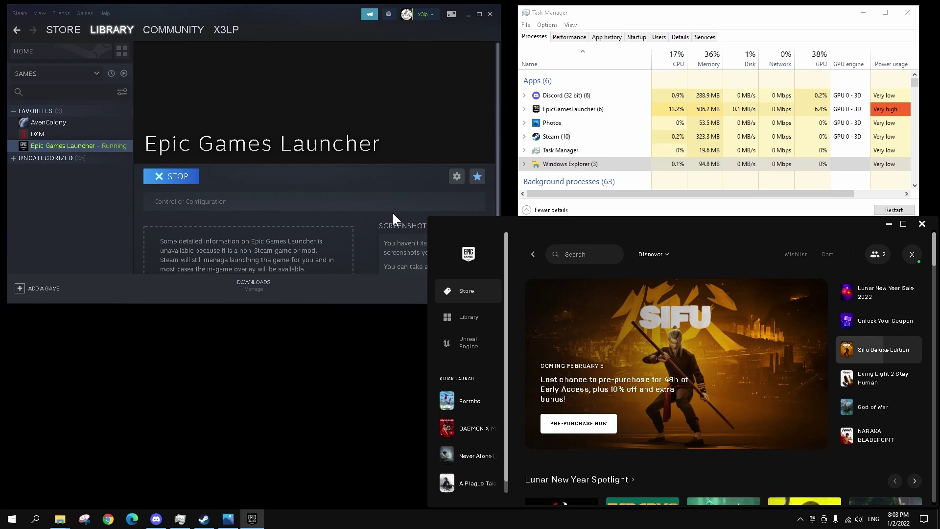
Browse the Steam store's sale page and return to the library
left_click(179, 7)
left_click(67, 30)
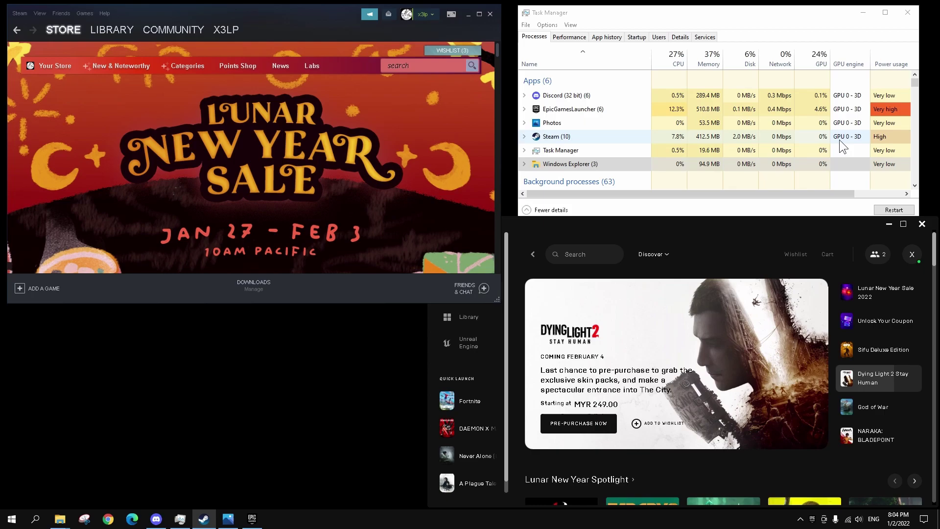
scroll(306, 157, "down", 15)
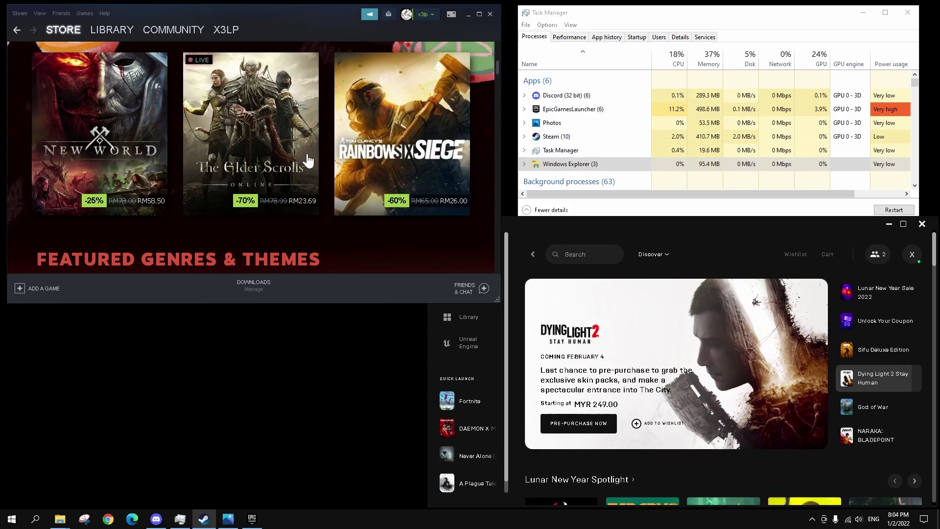
scroll(308, 159, "down", 15)
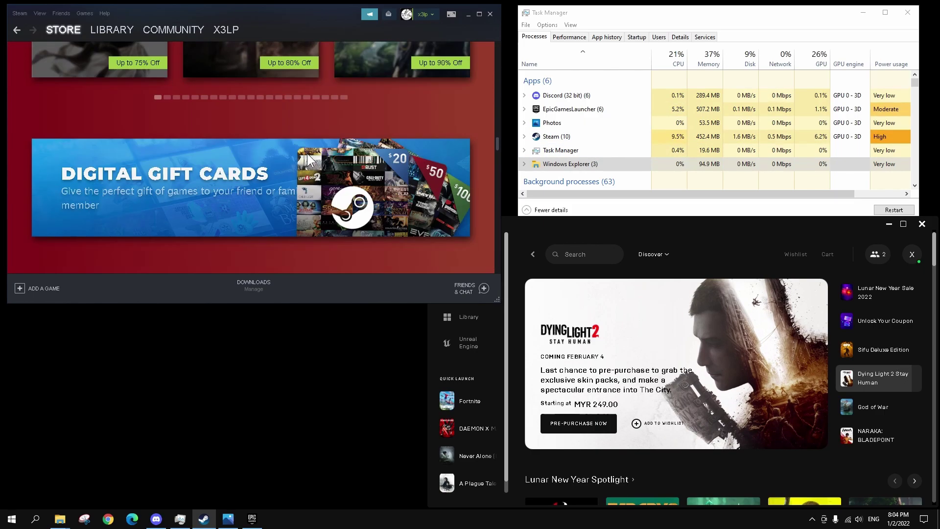
scroll(308, 159, "up", 20)
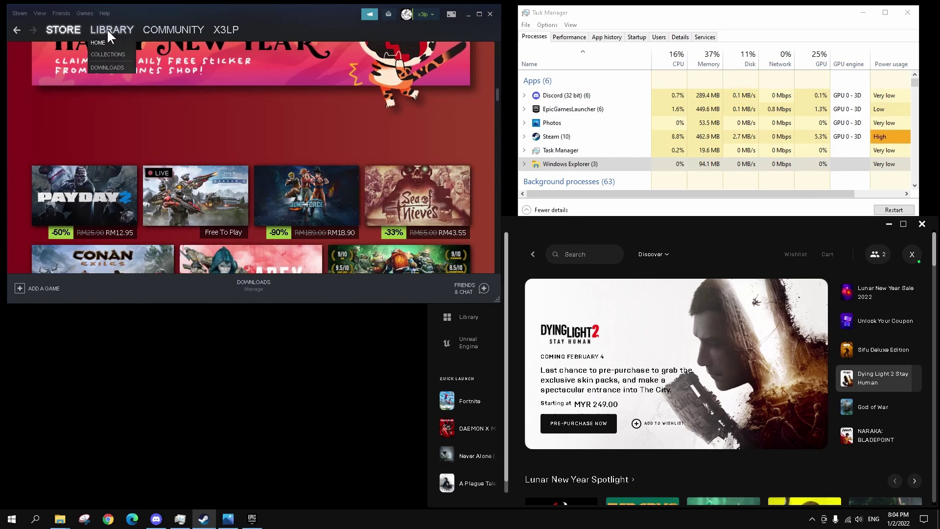
left_click(108, 29)
Switch to the Epic Games Launcher and look through the installed games in its library
left_click(683, 233)
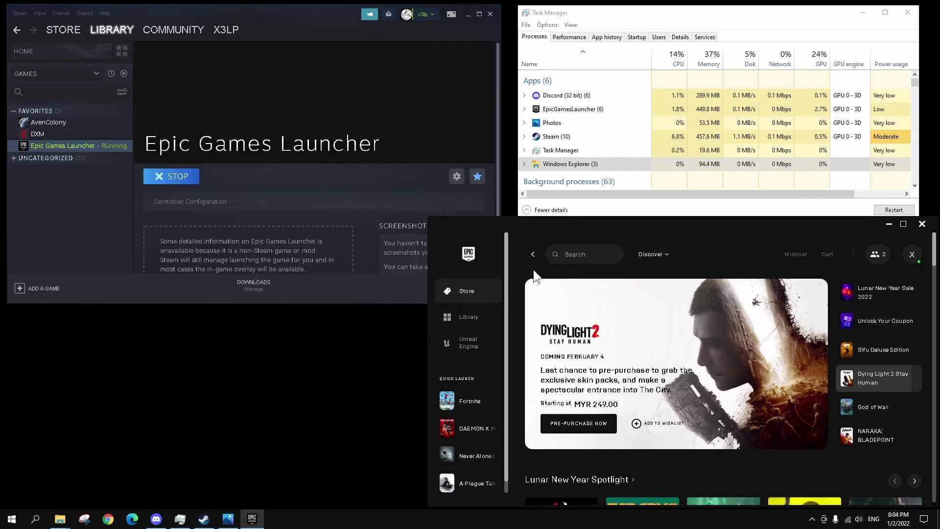
left_click(469, 320)
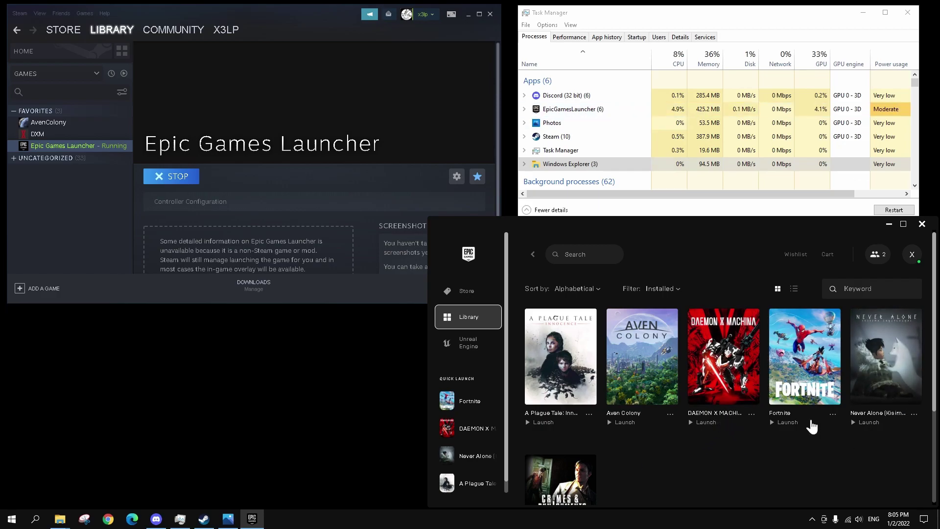
scroll(678, 455, "down", 3)
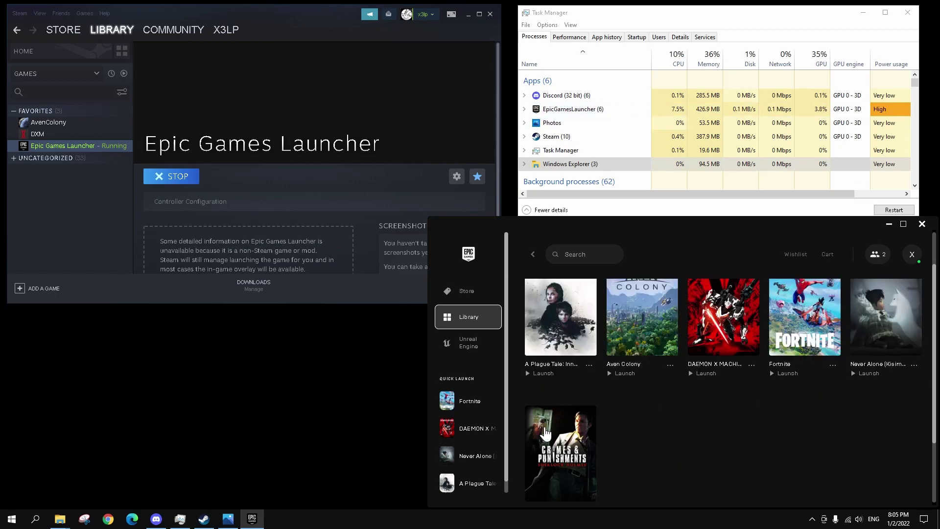
scroll(647, 398, "up", 3)
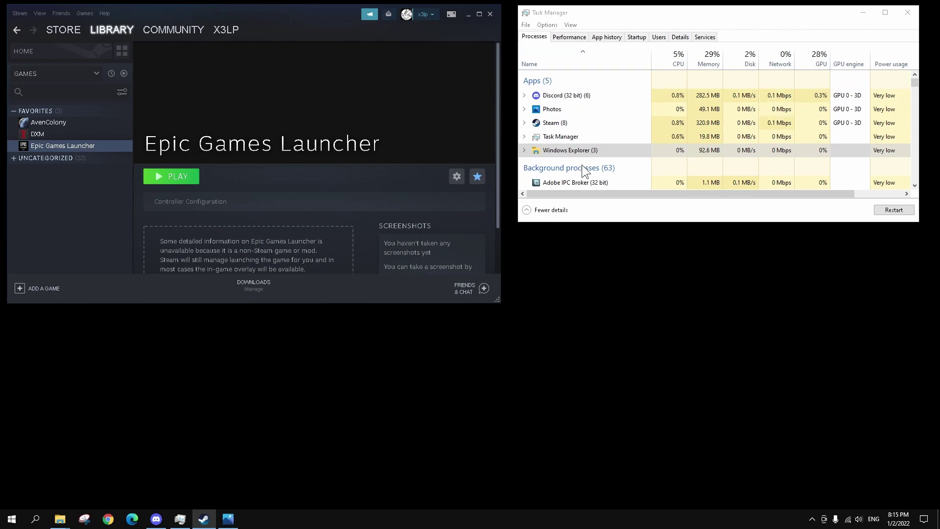
Check the hidden system tray icons for running launchers and launch the Epic Games Launcher from the Steam library
left_click(812, 519)
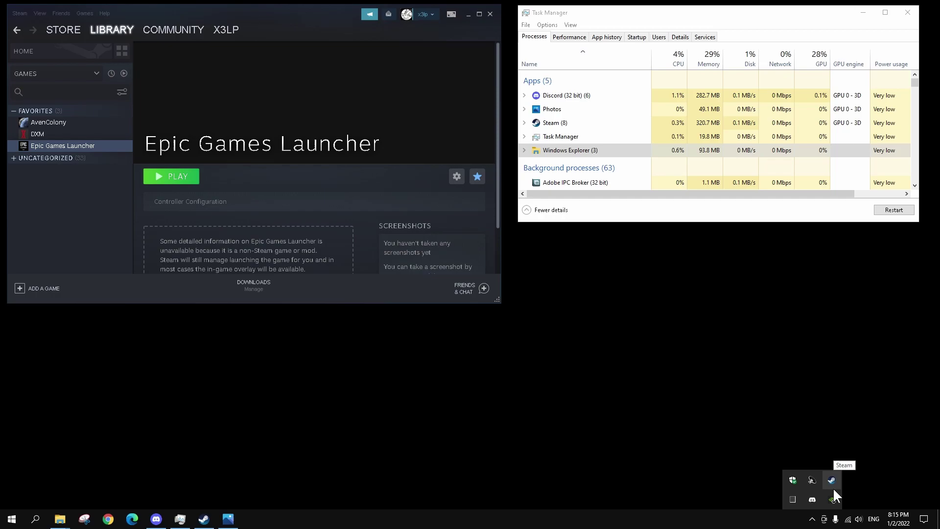
left_click(719, 358)
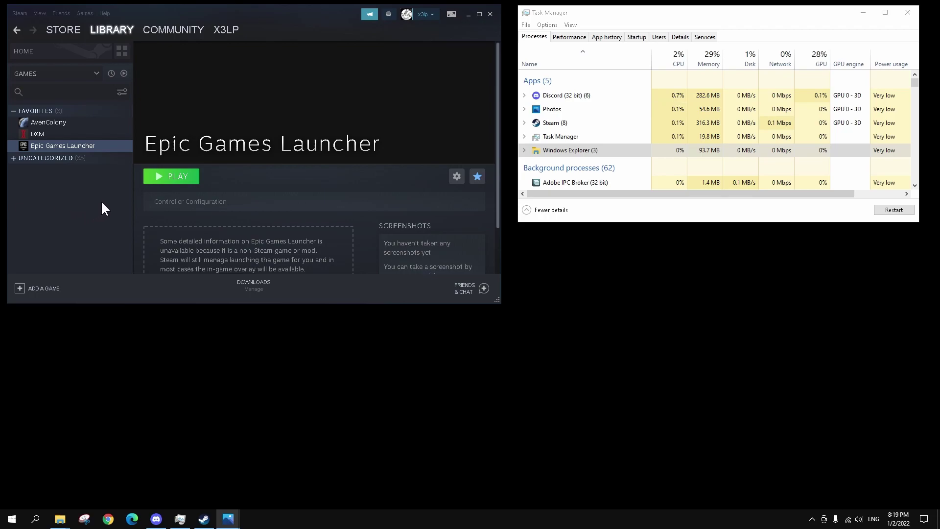
left_click(158, 177)
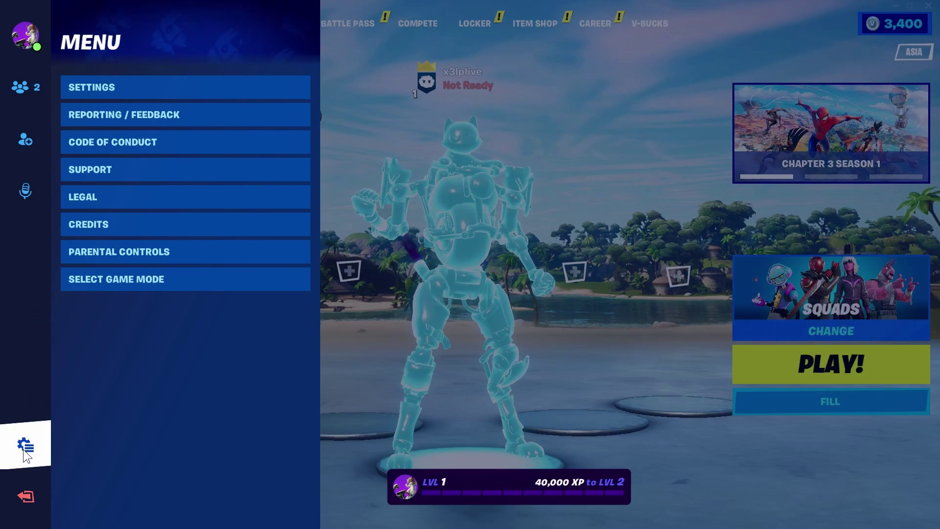
Open Fortnite's mouse and keyboard settings and adjust the X-axis mouse sensitivity to 9.3%
left_click(130, 92)
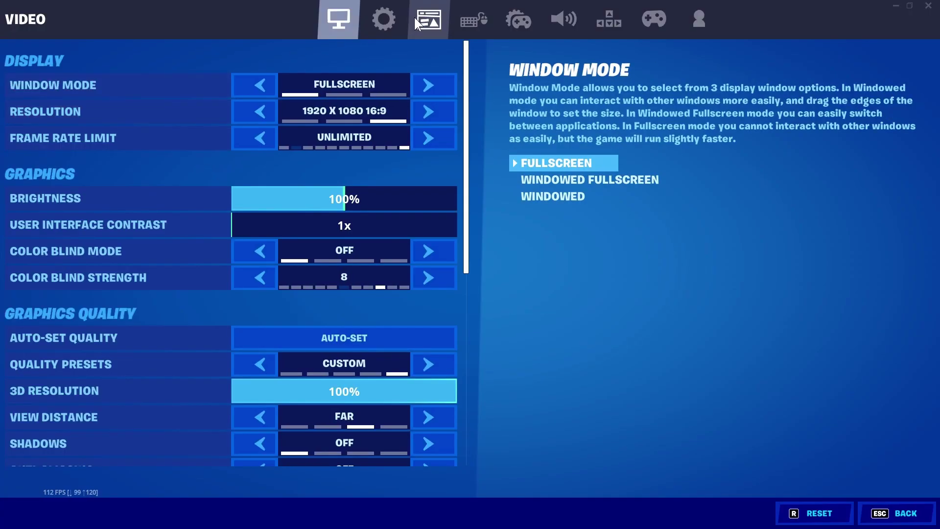
left_click(429, 21)
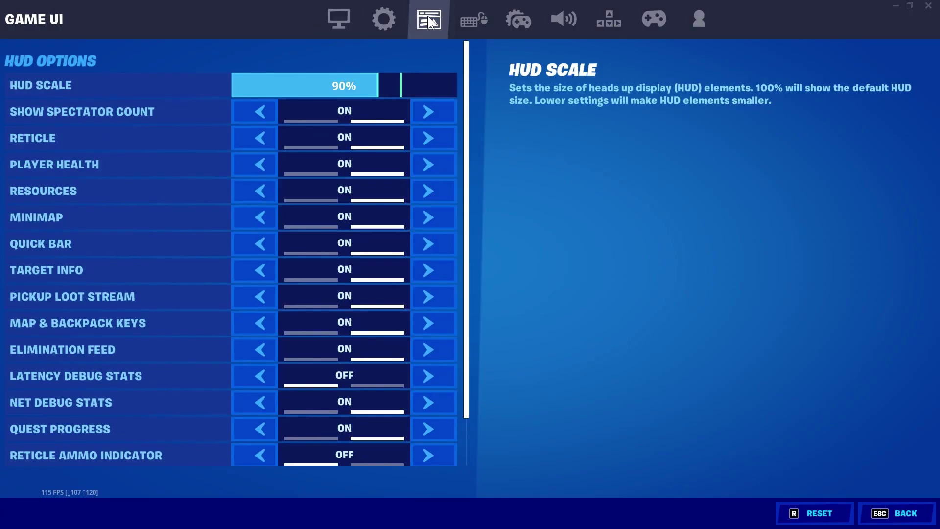
left_click(468, 21)
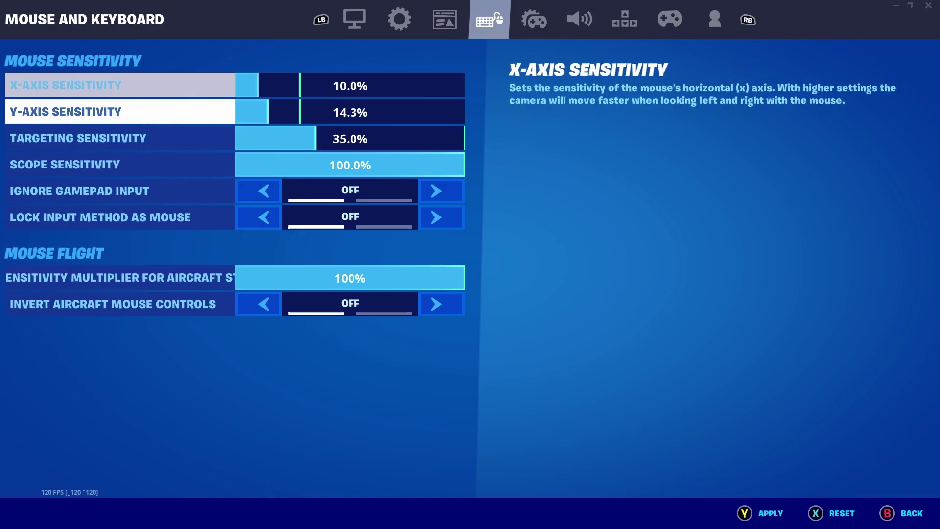
key("Down")
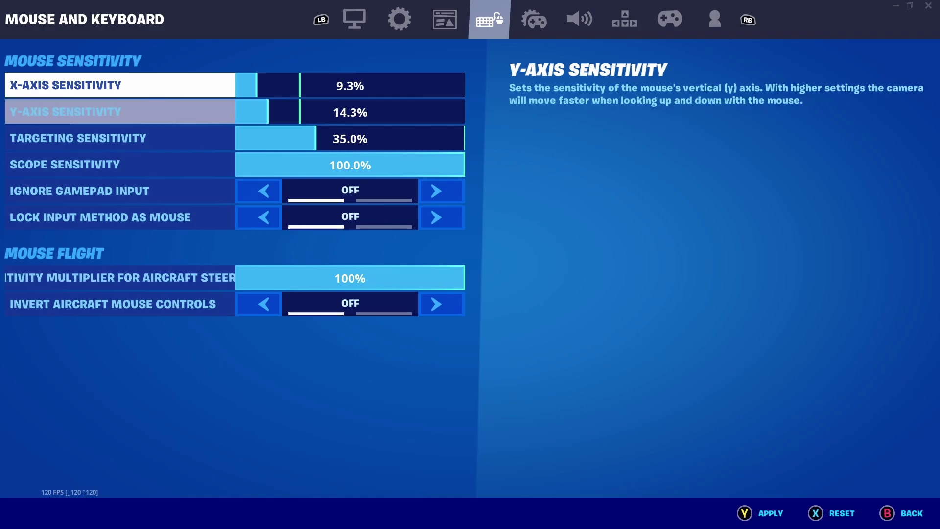
key("Right")
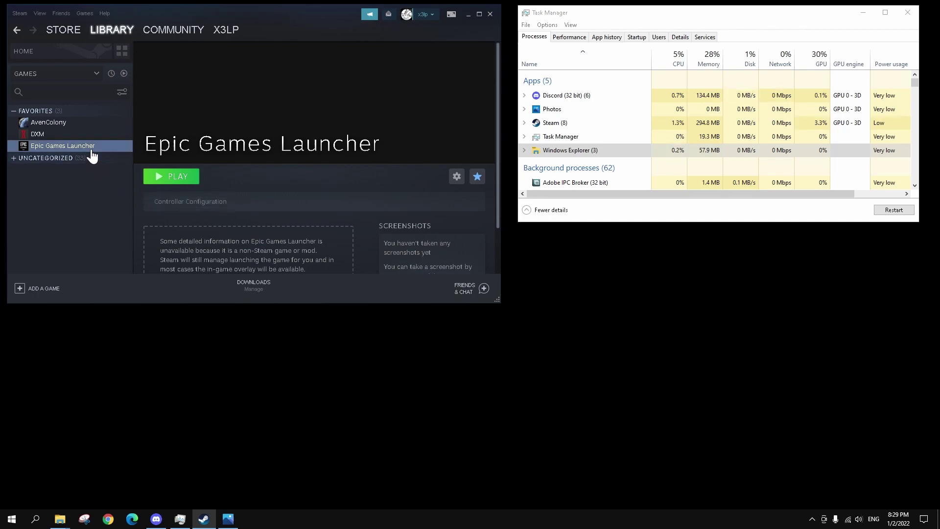
Launch the Epic Games Launcher from the Steam library's Favorites
left_click(172, 177)
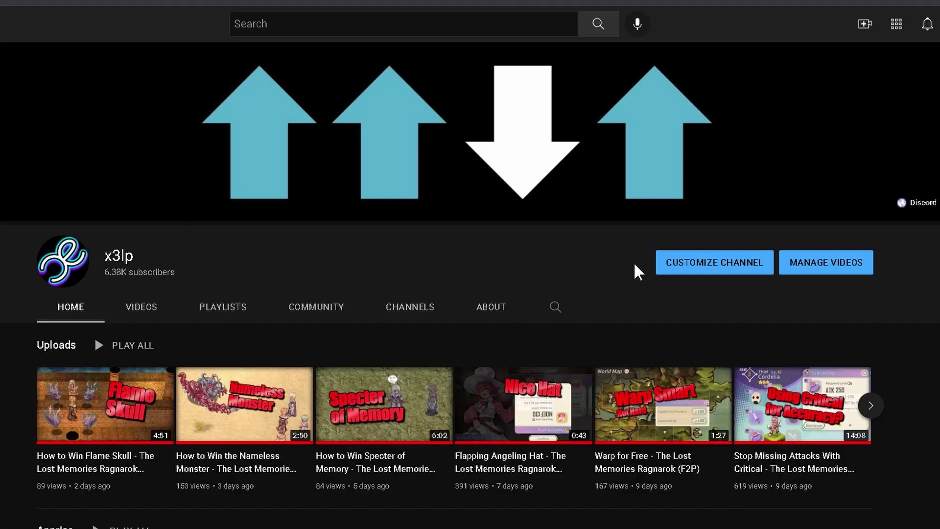
Switch to YouTube, look through the channel's video rows, open the Apprise channel and browse further along its featured videos
scroll(635, 264, "down", 5)
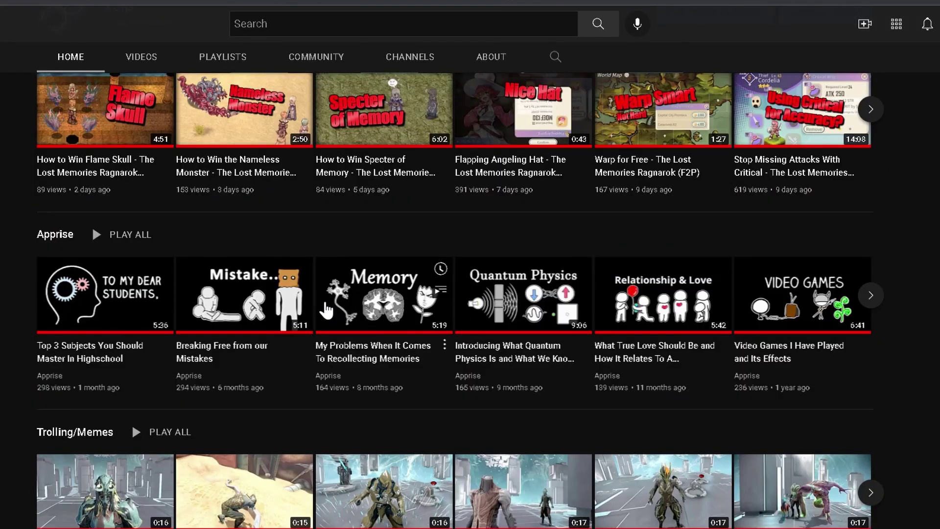
scroll(325, 309, "down", 1)
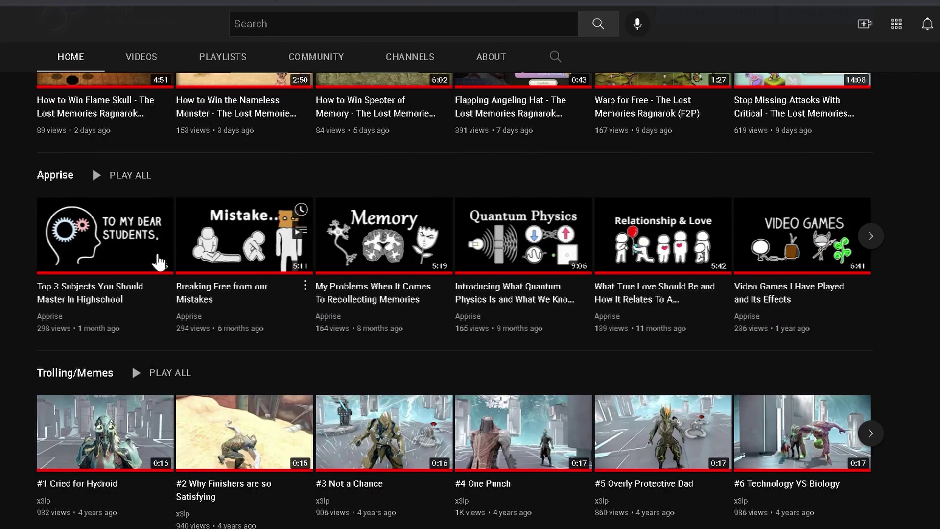
left_click(55, 317)
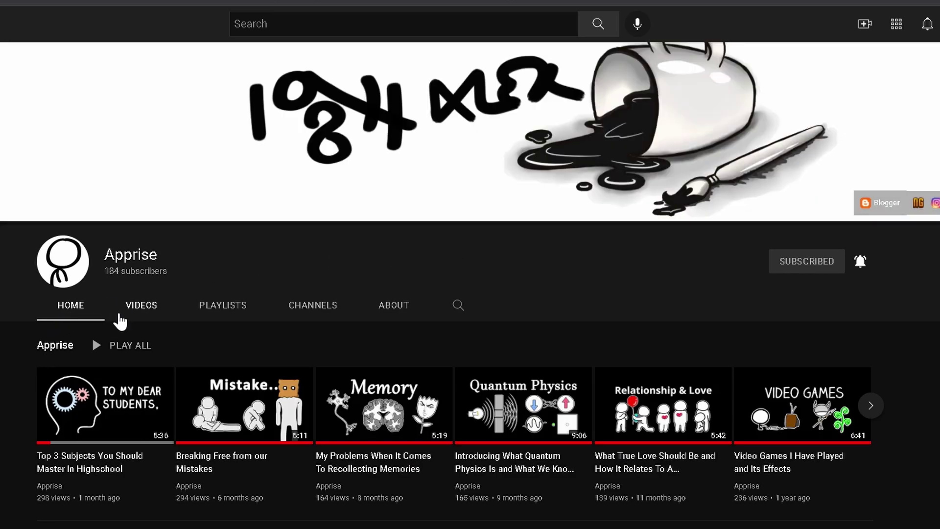
scroll(120, 322, "down", 2)
left_click(871, 291)
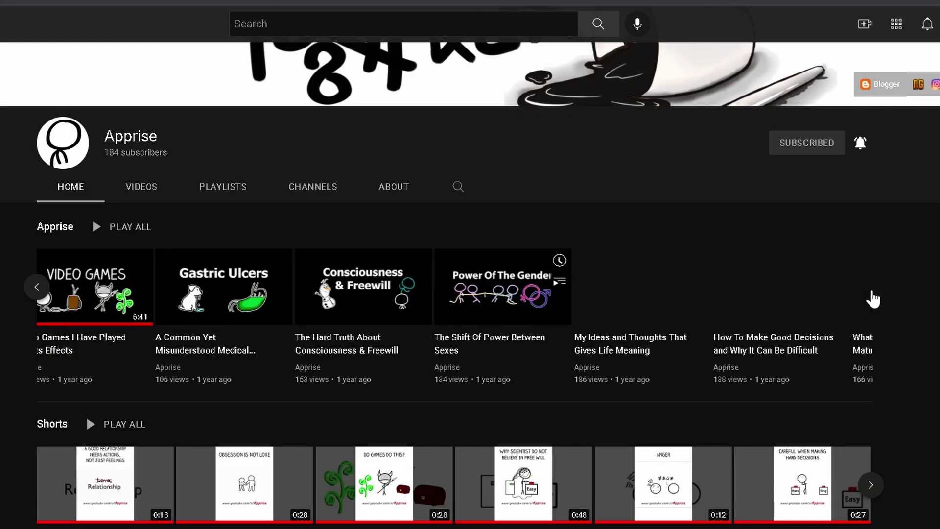